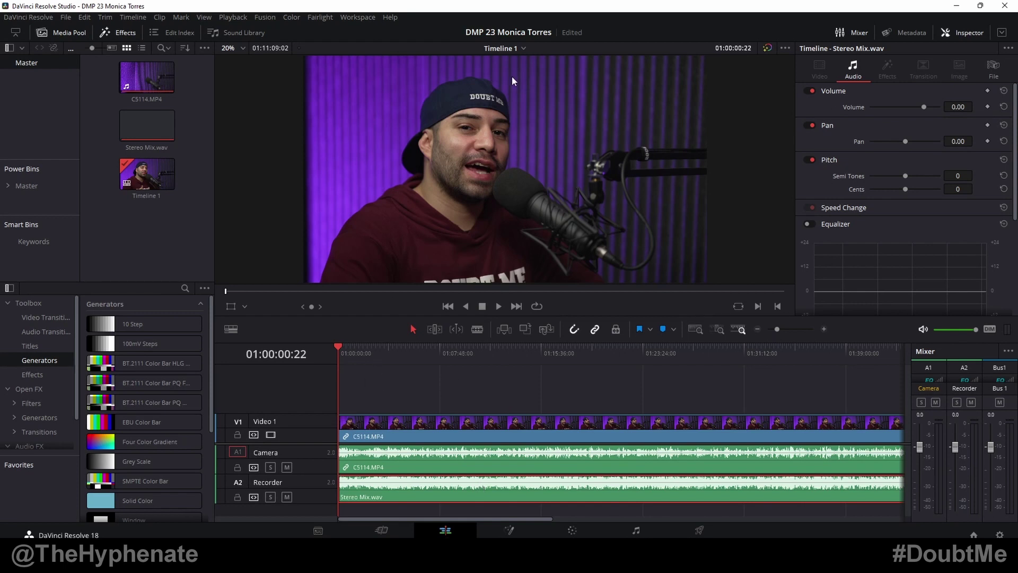
# Inspect the C5114.MP4 camera clip and the Stereo Mix.wav recorder clip
pyautogui.scroll(3, 378, 434)
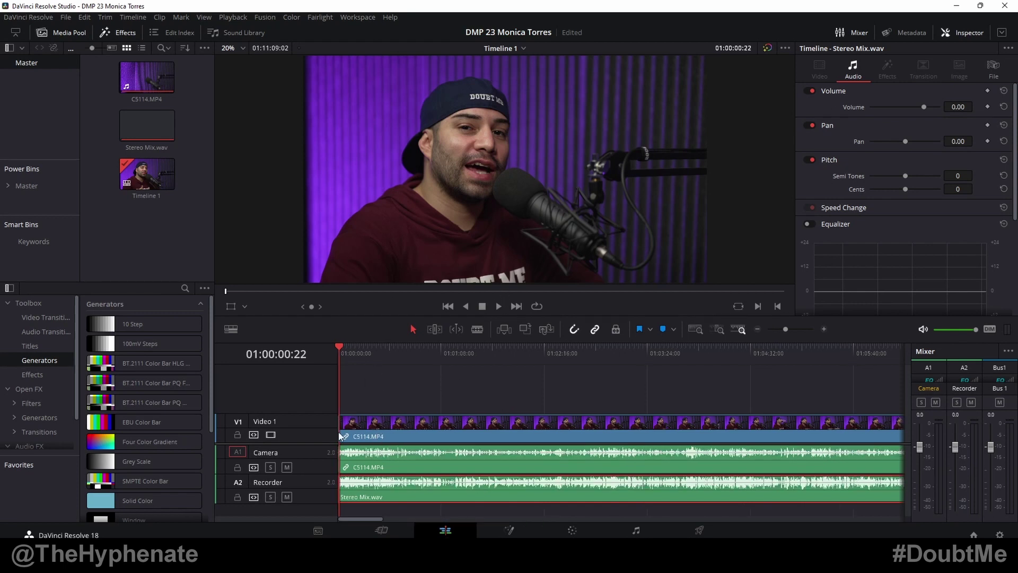
pyautogui.scroll(2, 344, 428)
pyautogui.click(354, 425)
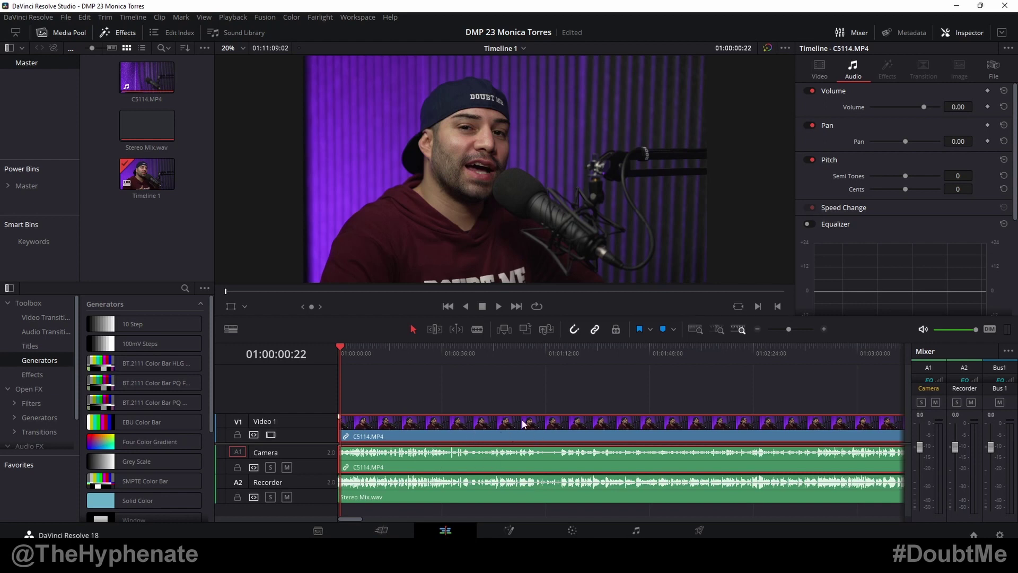
pyautogui.click(393, 487)
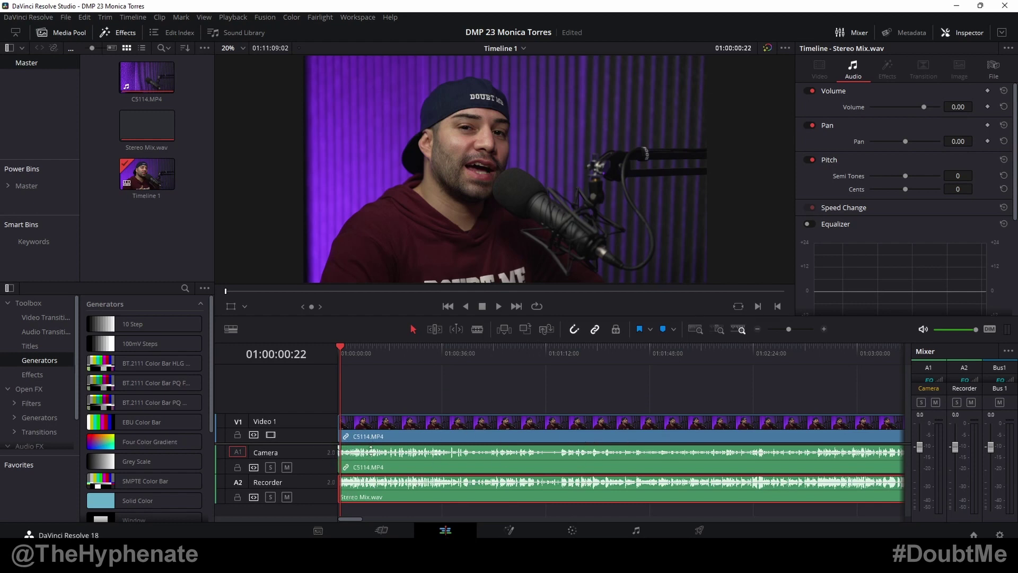
# Play the timeline from the start to compare the camera and recorder audio
pyautogui.scroll(5, 381, 466)
pyautogui.scroll(2, 380, 466)
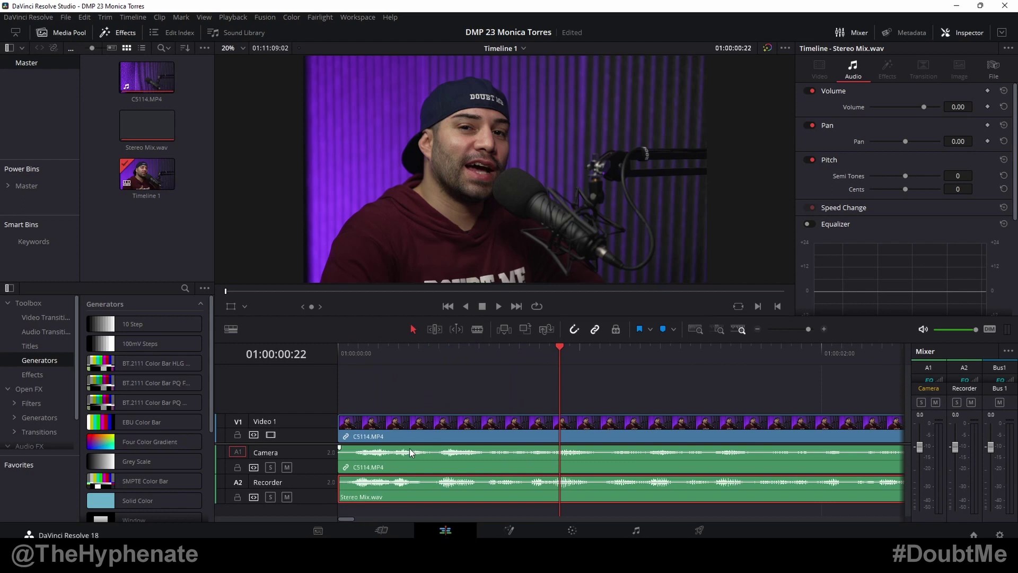
pyautogui.press('Home')
pyautogui.press('space')
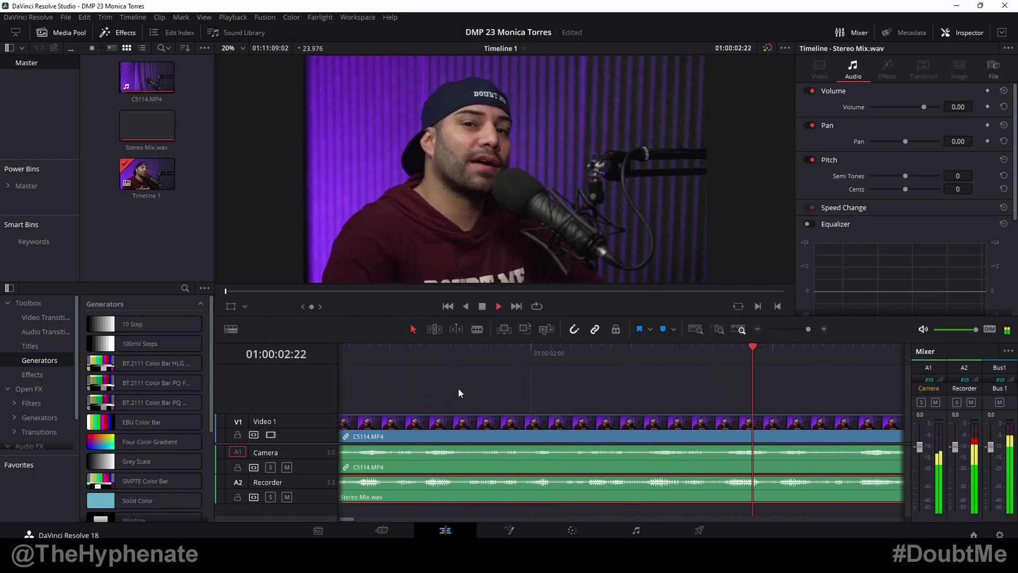
pyautogui.press('space')
pyautogui.press('Home')
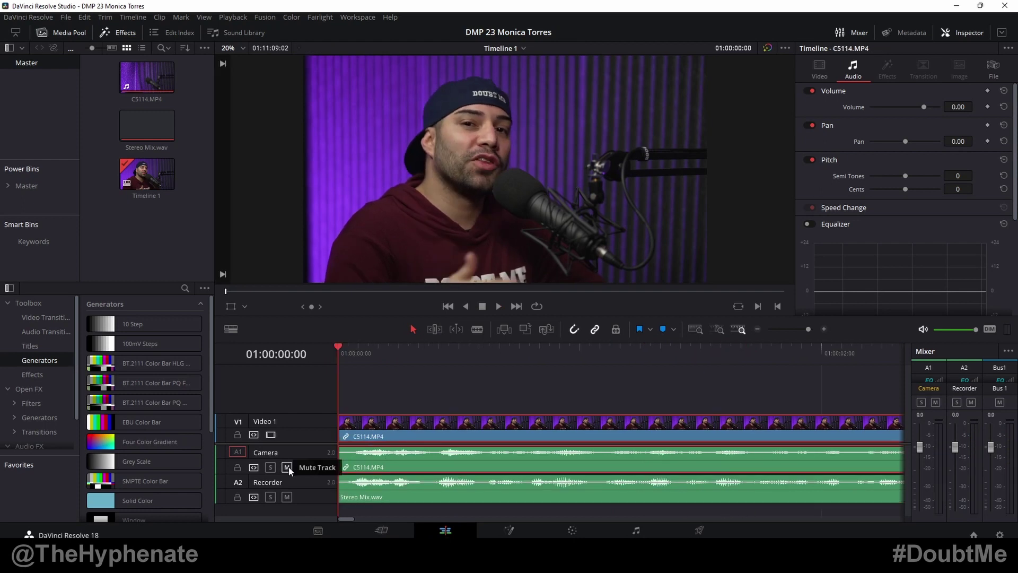
# Mute the A1 Camera track and play back to hear only the recorder audio
pyautogui.click(287, 466)
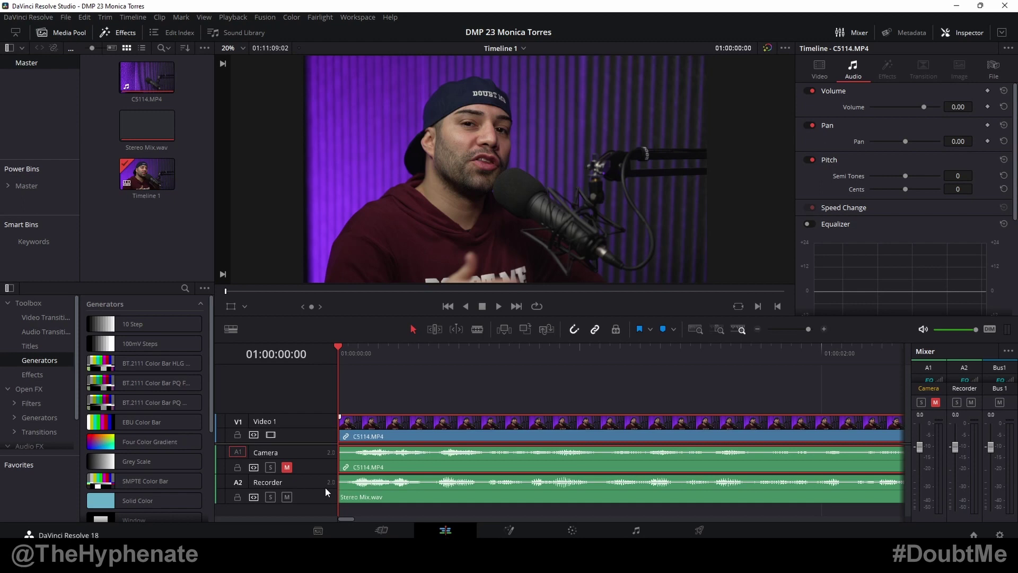
pyautogui.press('space')
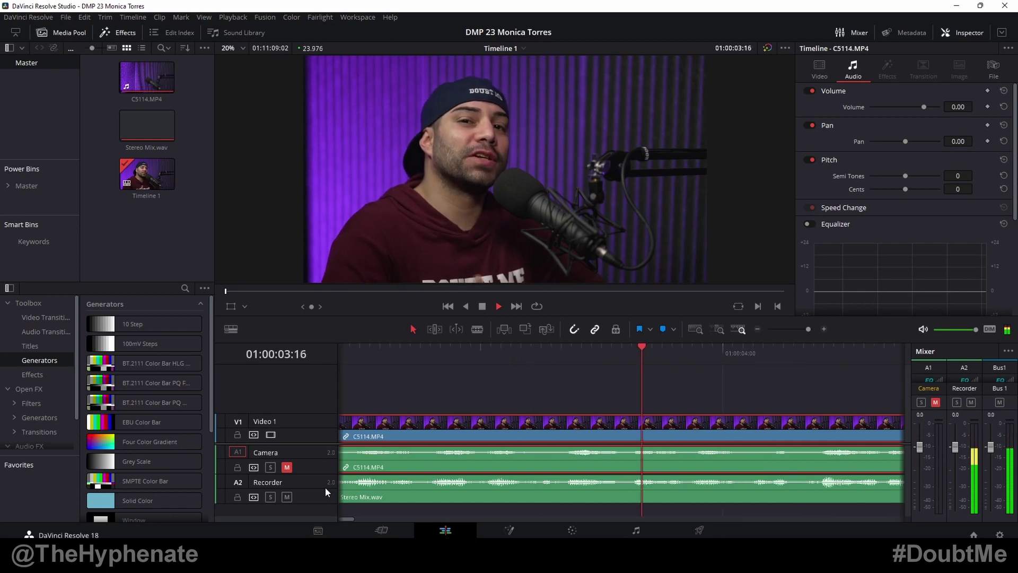
pyautogui.press('space')
pyautogui.press('Home')
pyautogui.scroll(-5, 664, 380)
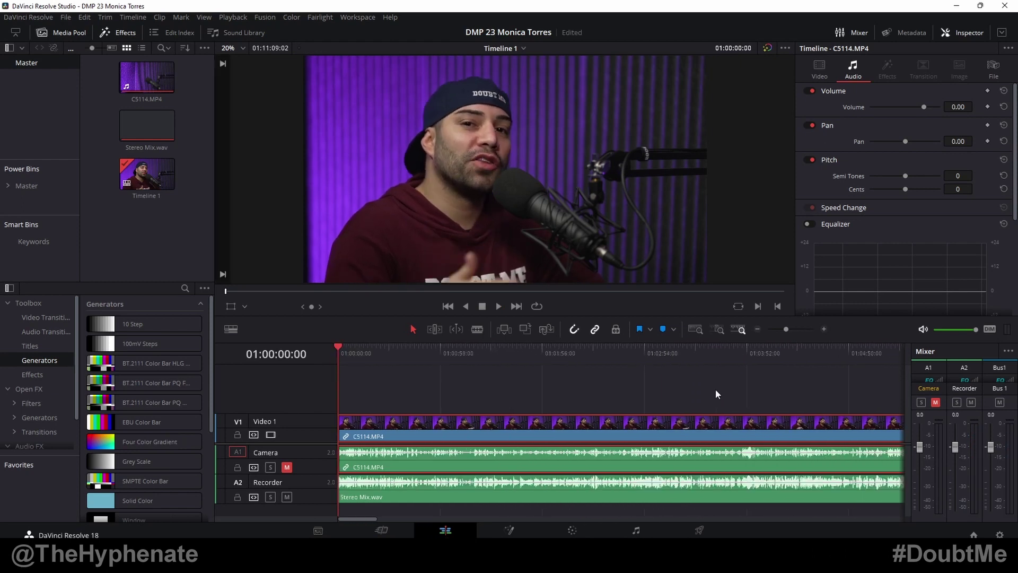
# Play the end of the clips with the A1 Camera track unmuted to hear the drift
pyautogui.scroll(-3, 718, 390)
pyautogui.click(444, 353)
pyautogui.scroll(8, 444, 354)
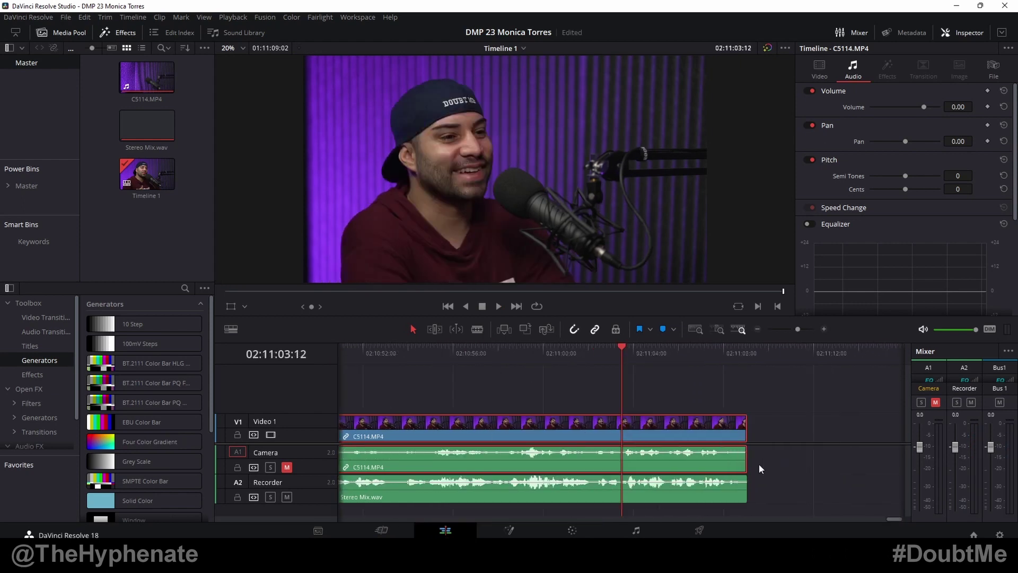
pyautogui.scroll(2, 761, 468)
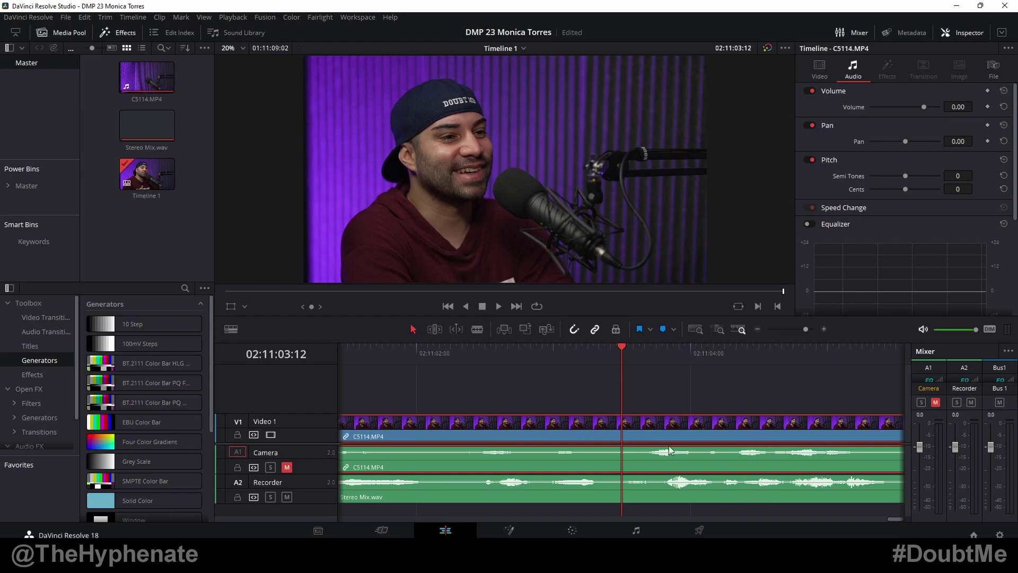
pyautogui.scroll(-2, 745, 479)
pyautogui.press('space')
pyautogui.click(935, 402)
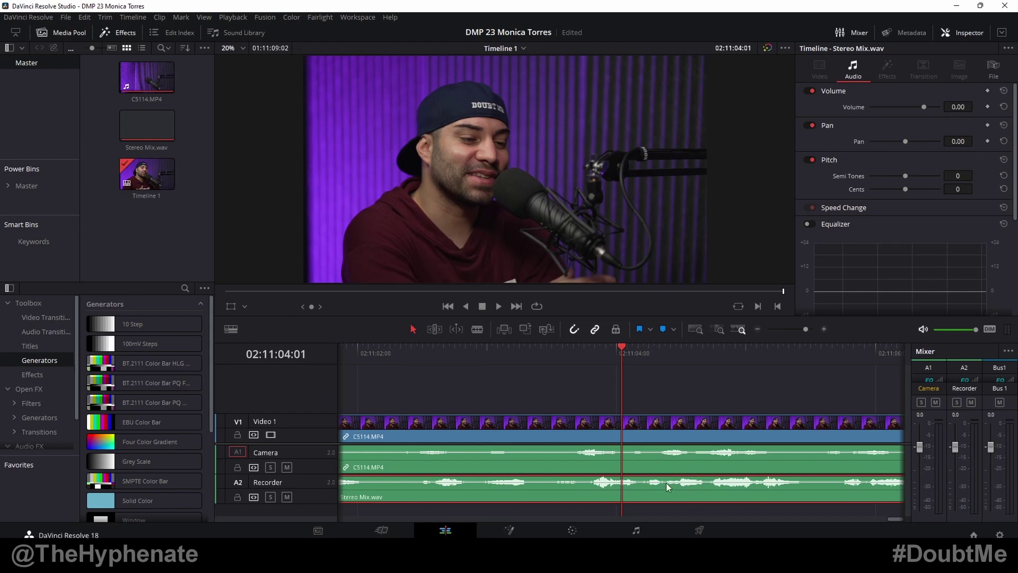
# Zoom out to view the clips' full length, then zoom in around their end
pyautogui.hotkey('ctrl', '-')
pyautogui.hotkey('ctrl', '-')
pyautogui.hotkey('ctrl', '-')
pyautogui.hotkey('ctrl', '-')
pyautogui.hotkey('ctrl', '-')
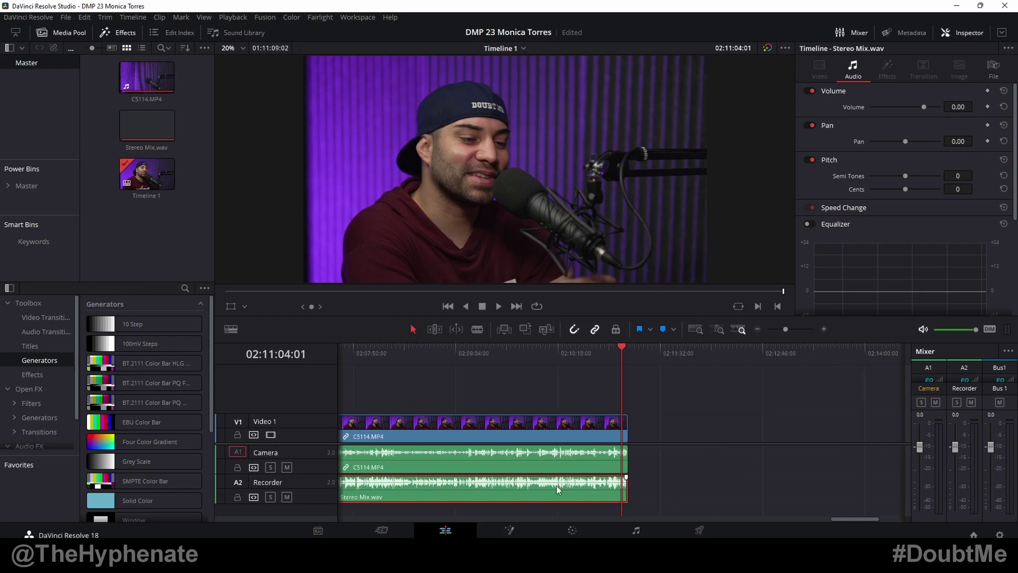
pyautogui.press('Home')
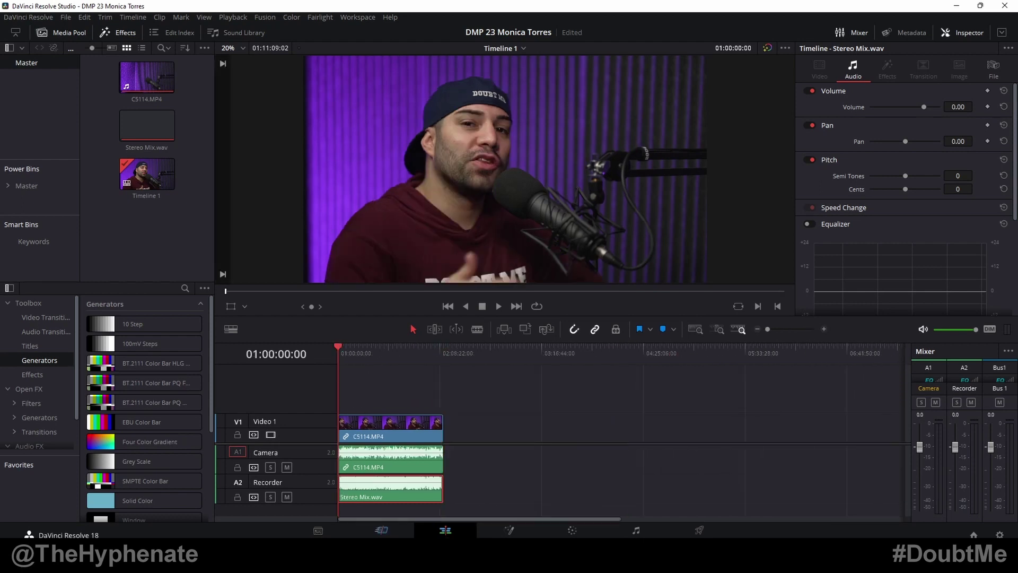
pyautogui.hotkey('ctrl', '+')
pyautogui.hotkey('ctrl', '+')
pyautogui.hotkey('ctrl', '+')
pyautogui.hotkey('ctrl', '+')
pyautogui.hotkey('ctrl', '+')
pyautogui.press('End')
pyautogui.hotkey('ctrl', '+')
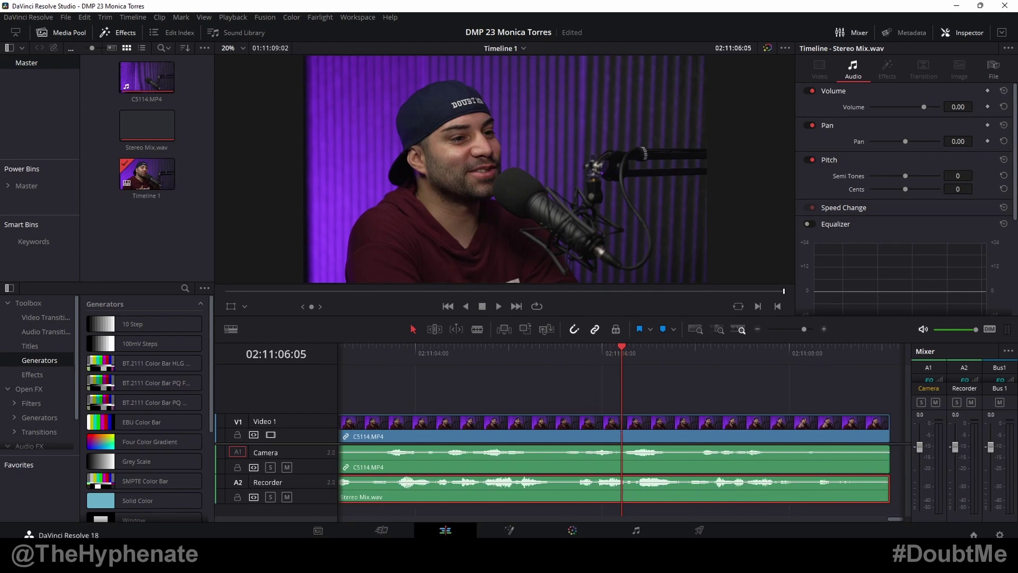
pyautogui.click(636, 530)
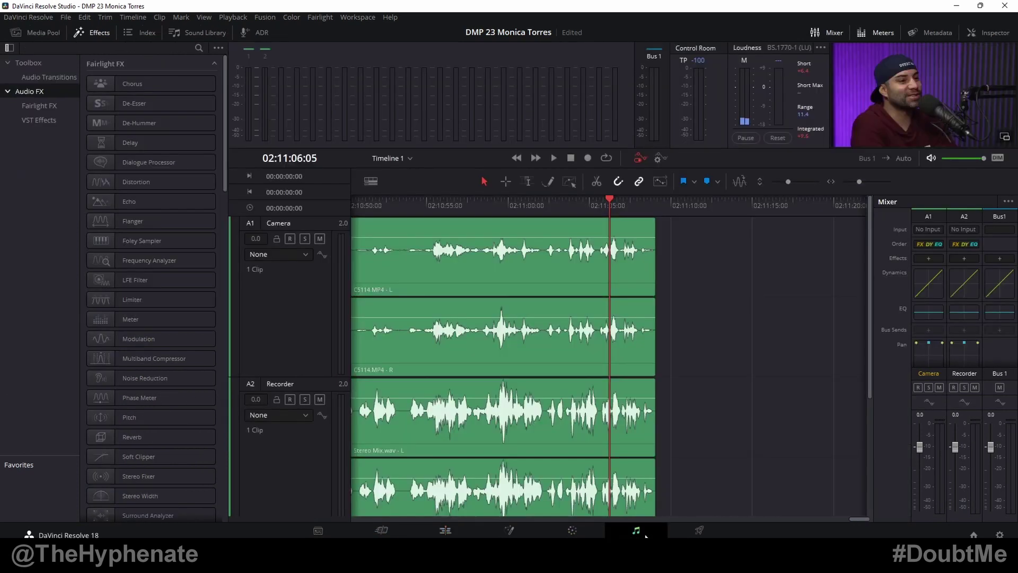
pyautogui.press('space')
pyautogui.hotkey('ctrl', '+')
pyautogui.hotkey('ctrl', '+')
pyautogui.hotkey('ctrl', '+')
pyautogui.hotkey('ctrl', '+')
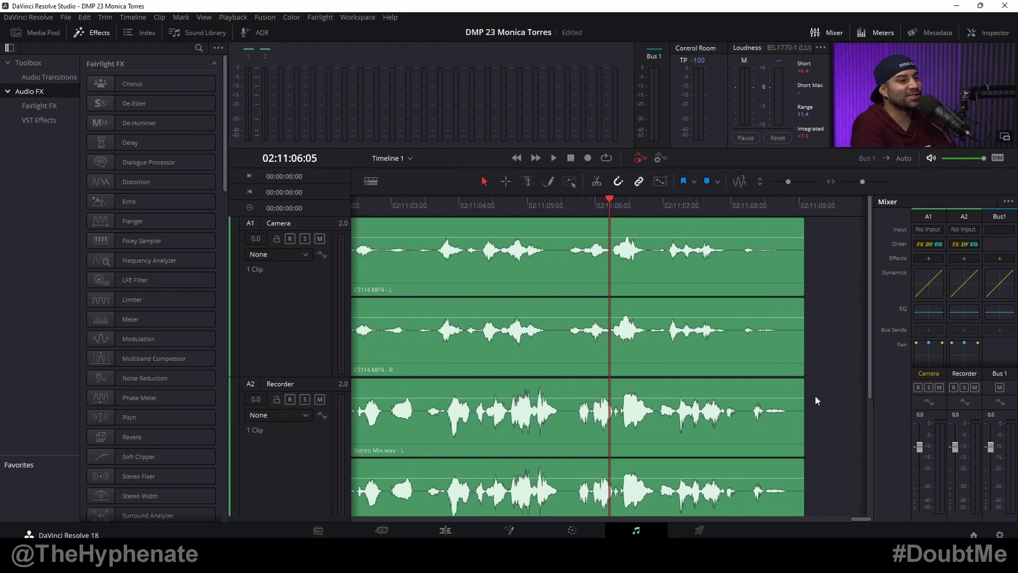
pyautogui.moveTo(619, 199); pyautogui.dragTo(644, 209)
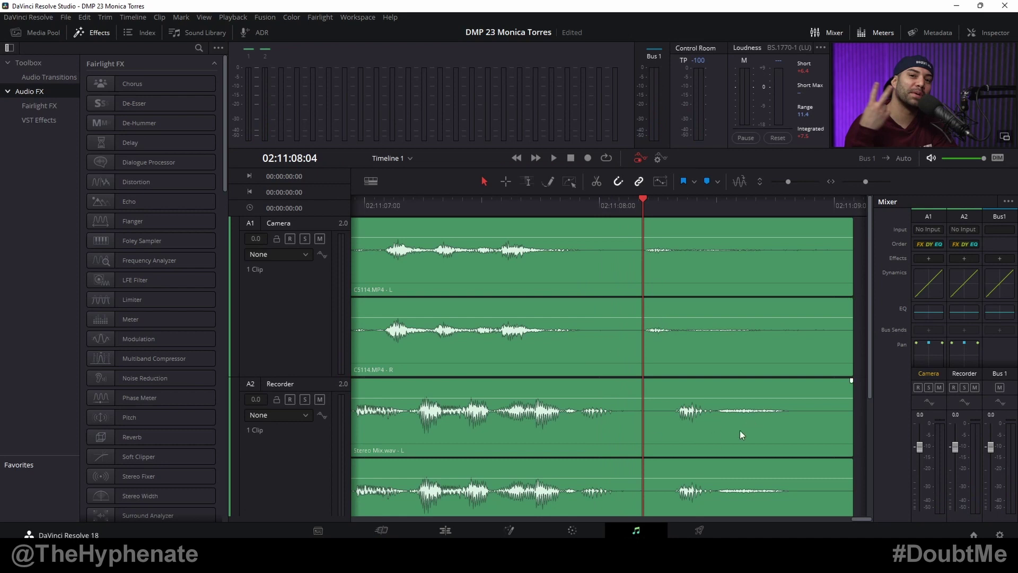
pyautogui.click(708, 426)
# Enable Elastic Wave on the Stereo Mix.wav recorder clip from its context menu
pyautogui.rightClick(709, 426)
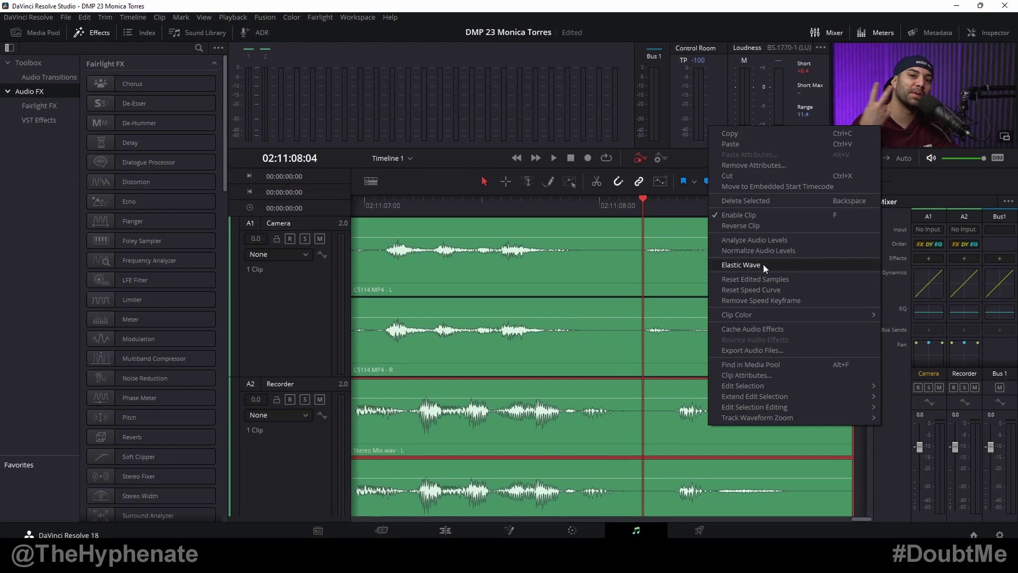
pyautogui.click(745, 265)
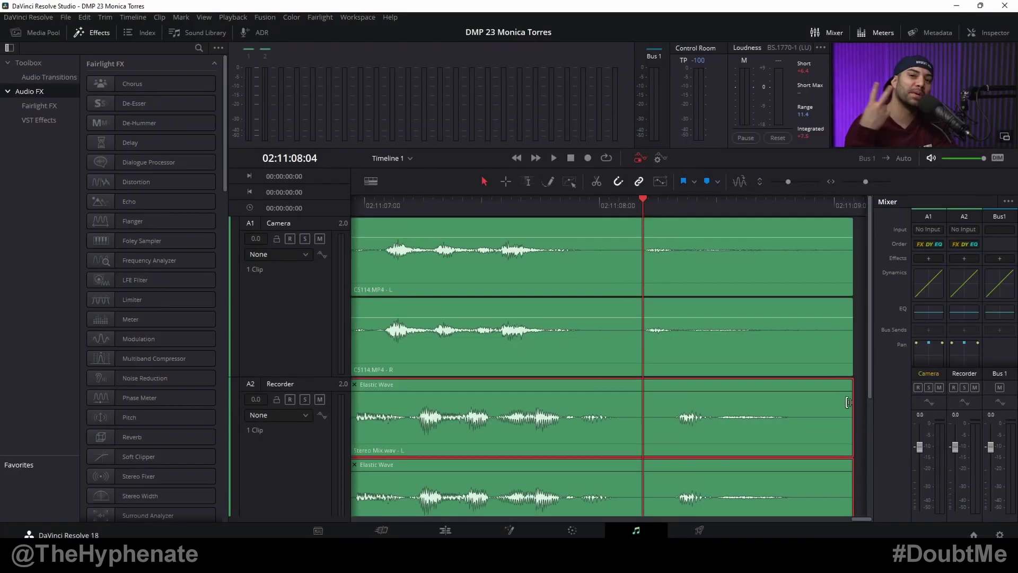
# Drag the Stereo Mix.wav clip's right edge left so its audio matches the camera audio
pyautogui.moveTo(849, 402); pyautogui.dragTo(817, 402)
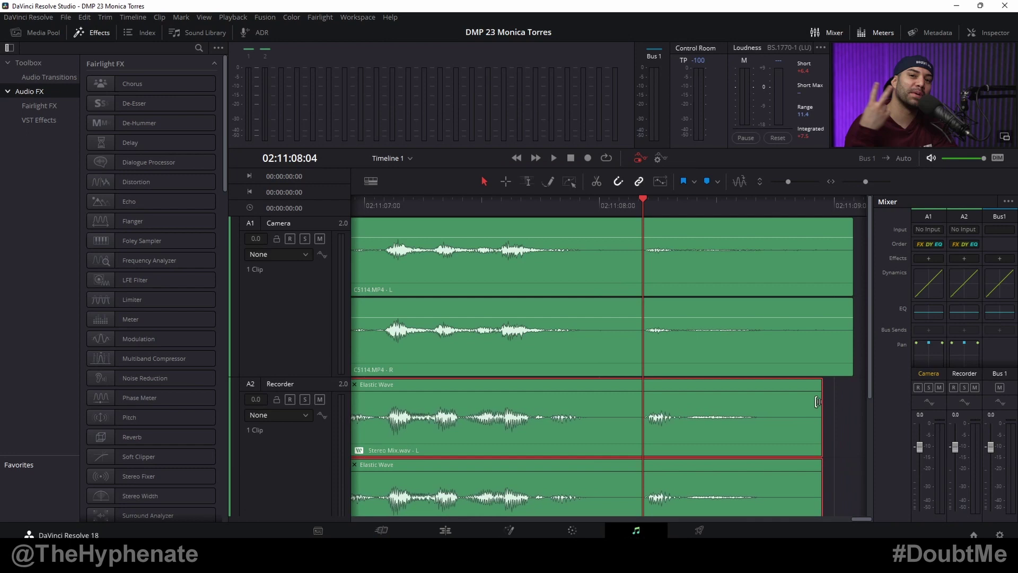
pyautogui.scroll(-3, 539, 357)
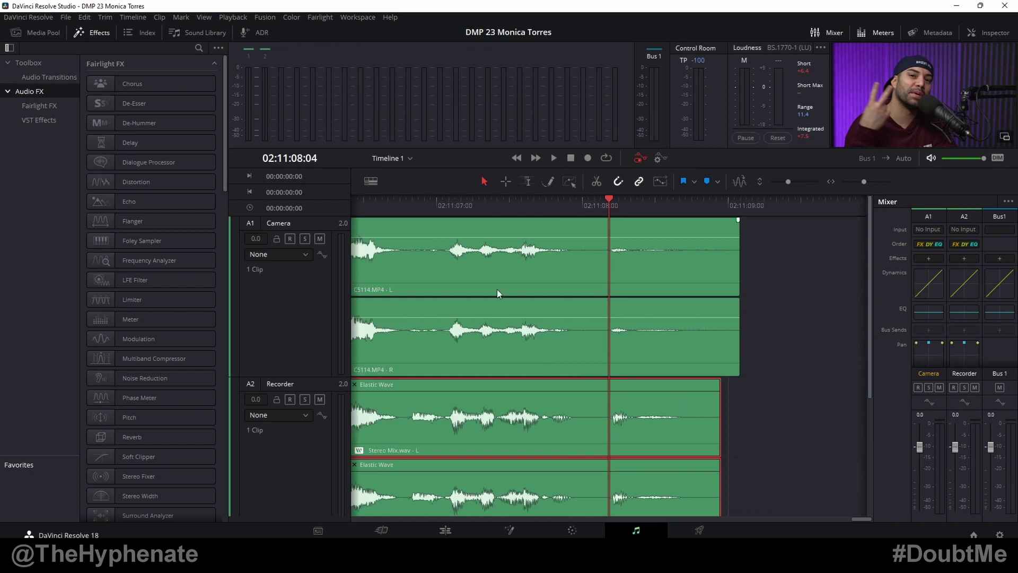
pyautogui.scroll(-1, 497, 288)
pyautogui.click(396, 206)
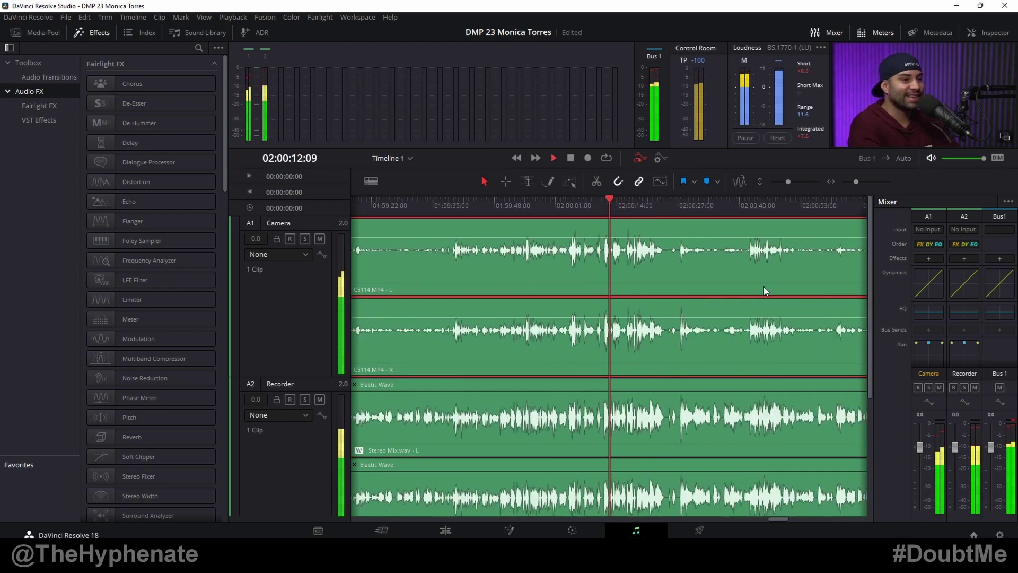
pyautogui.scroll(-8, 763, 286)
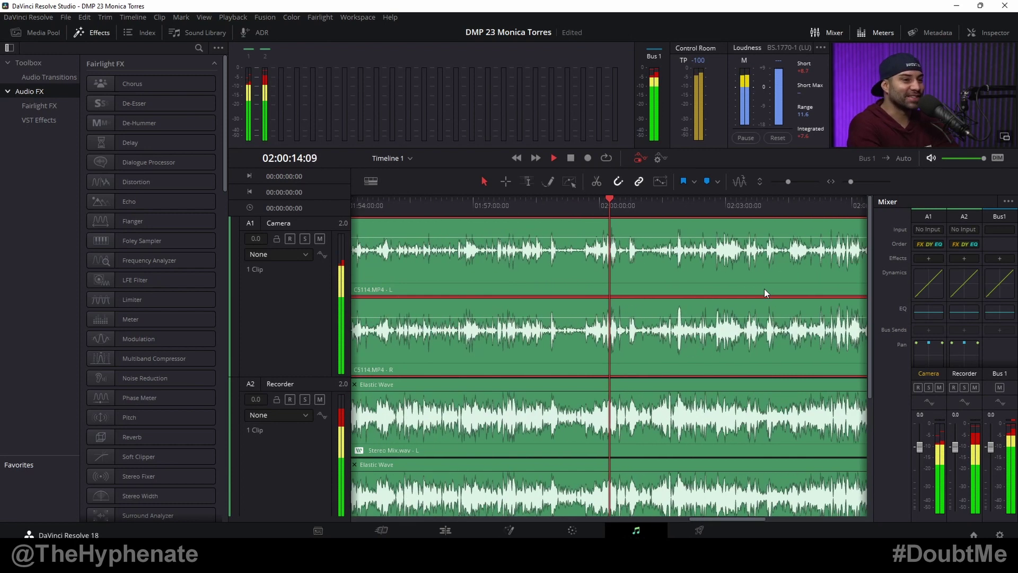
pyautogui.scroll(-2, 766, 292)
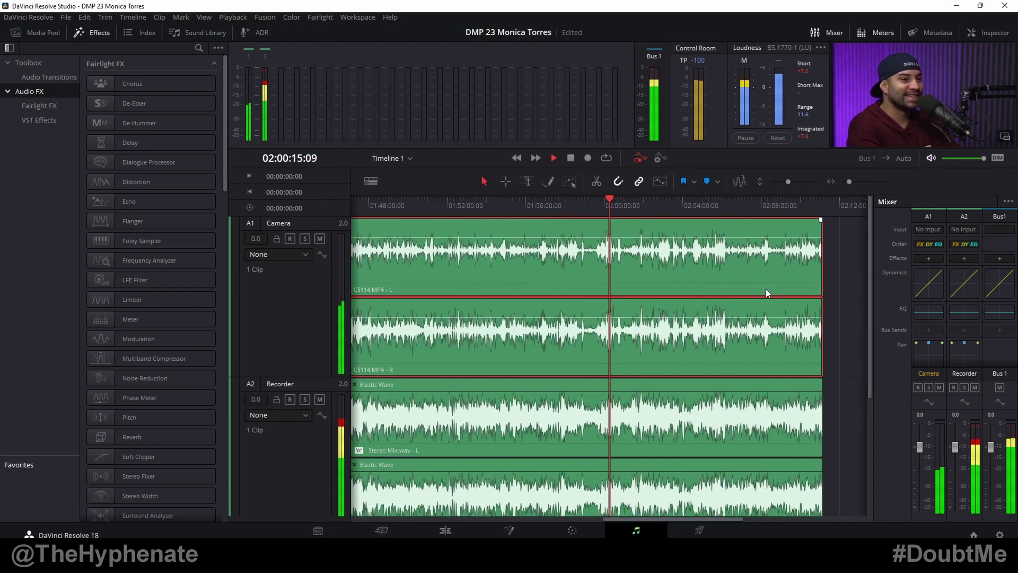
pyautogui.click(320, 239)
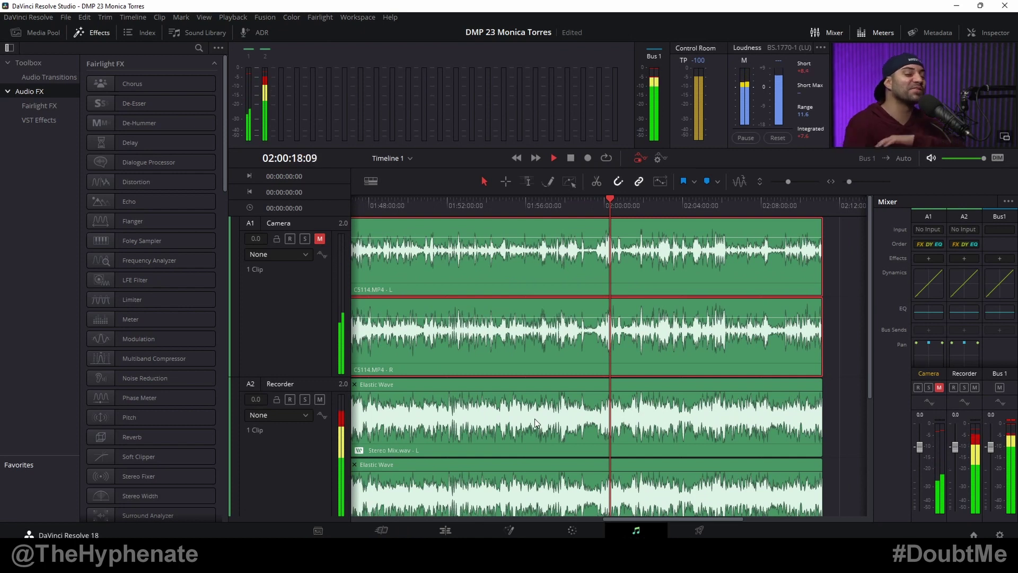
pyautogui.click(320, 240)
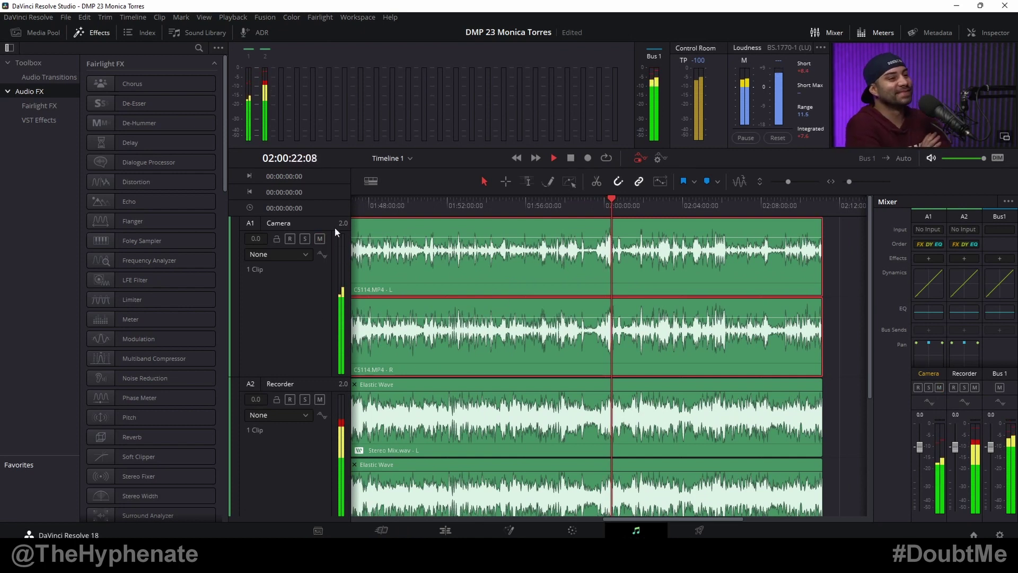
pyautogui.click(320, 239)
pyautogui.click(320, 239)
pyautogui.click(612, 415)
pyautogui.press('space')
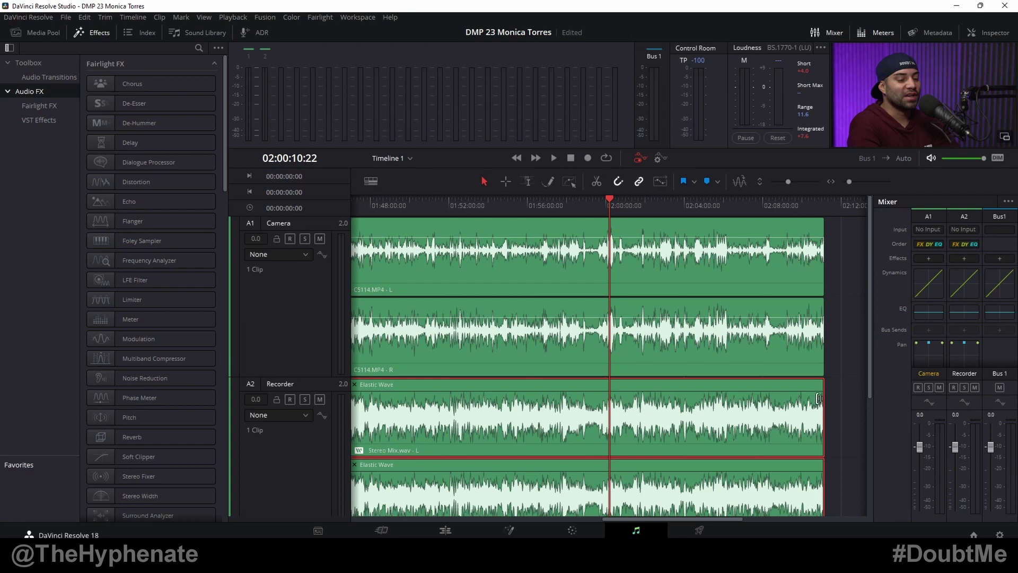
# Disable Elastic Wave on the Recorder clip, zoom to fit, and mute the Camera track
pyautogui.rightClick(746, 413)
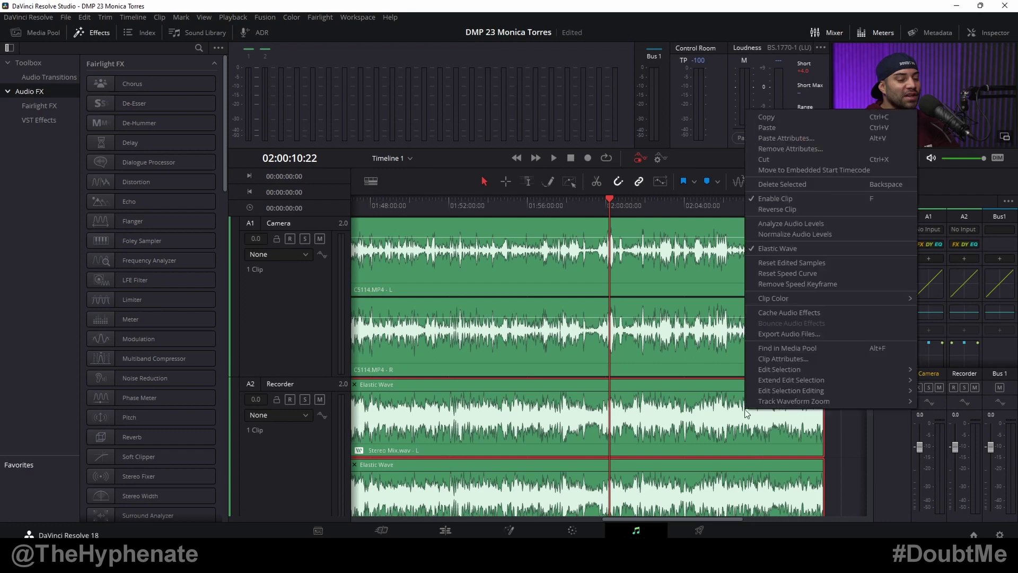
pyautogui.click(776, 249)
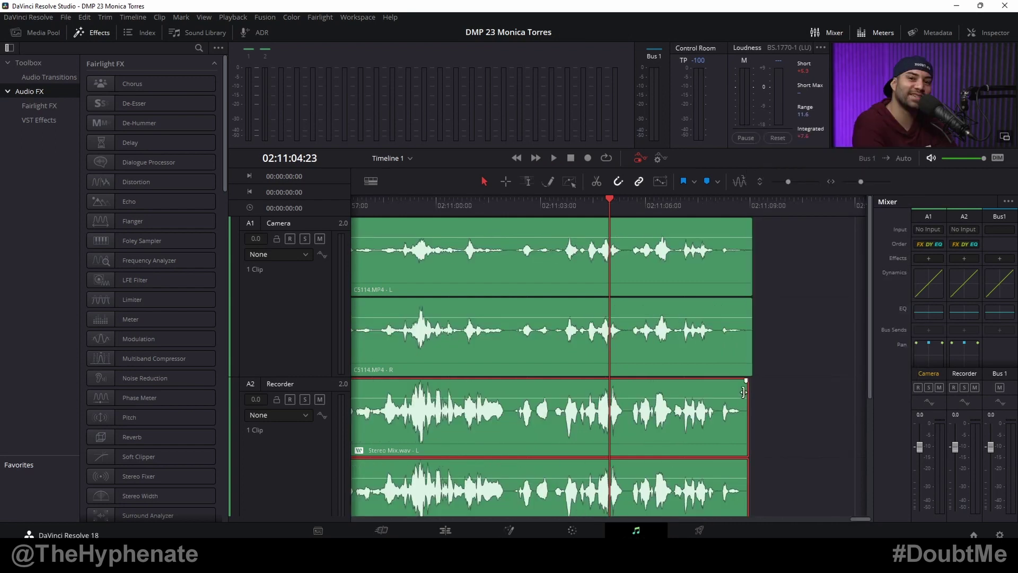
pyautogui.hotkey('shift', 'z')
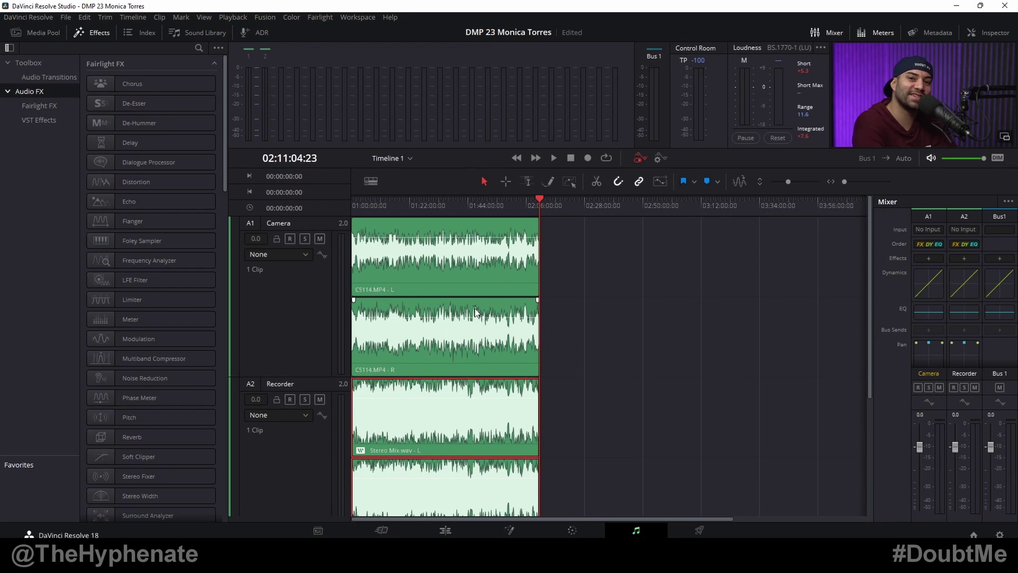
pyautogui.click(320, 239)
# Switch to the Edit page with Shift+4
pyautogui.hotkey('shift', '4')
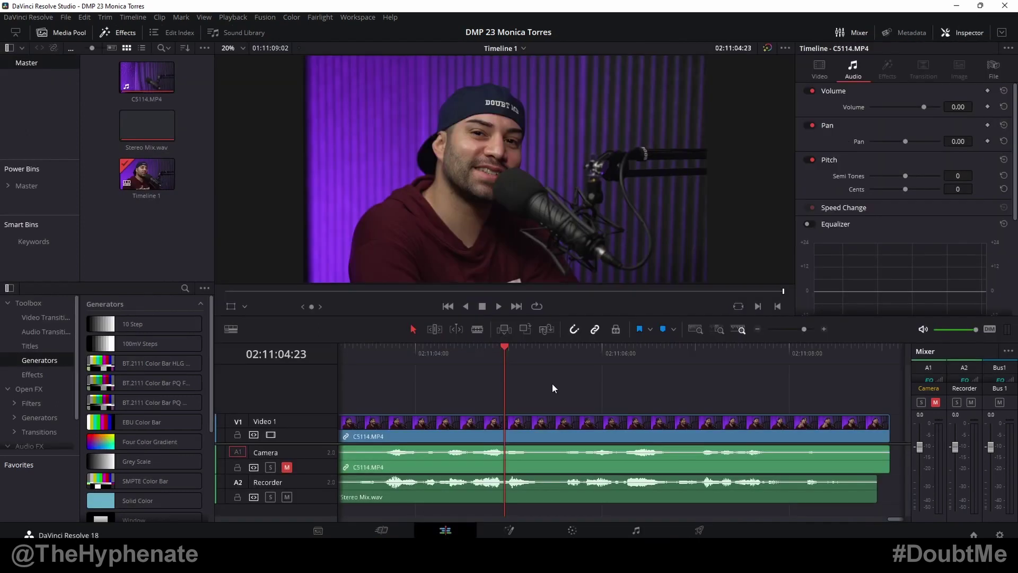